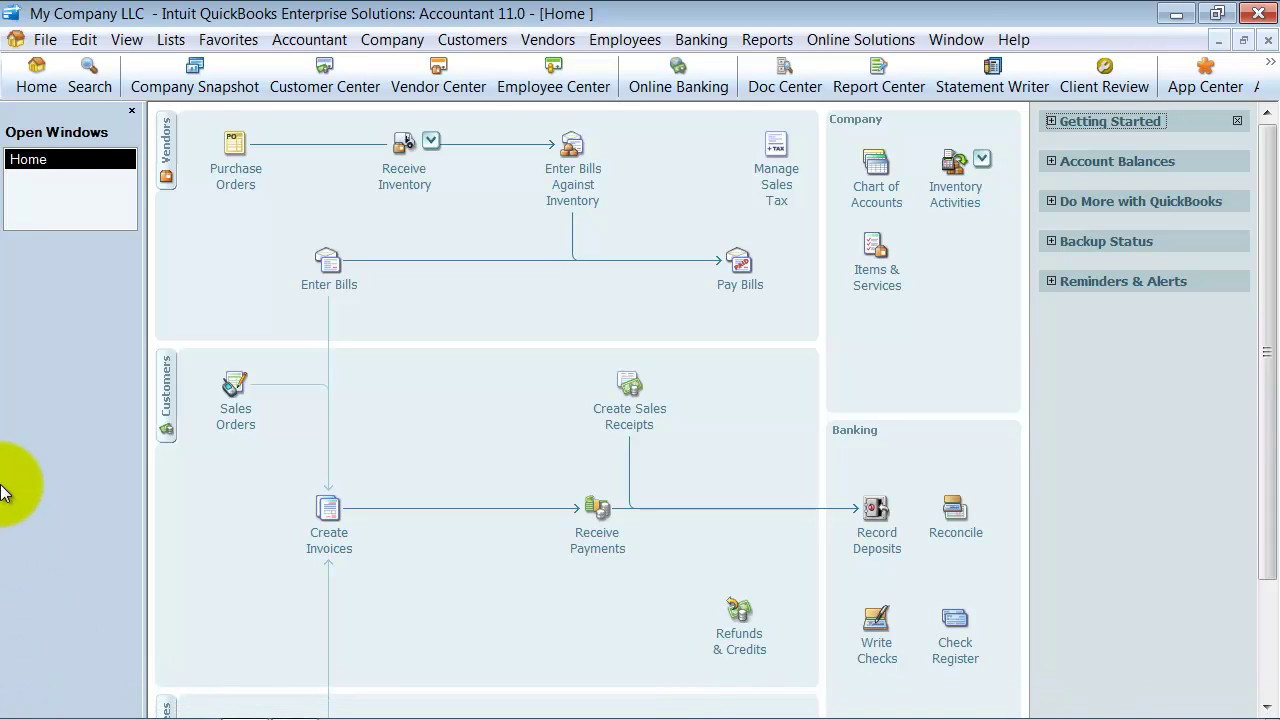
Open File > Create Copy to bring up the Save Copy or Backup wizard.
left_click(57, 40)
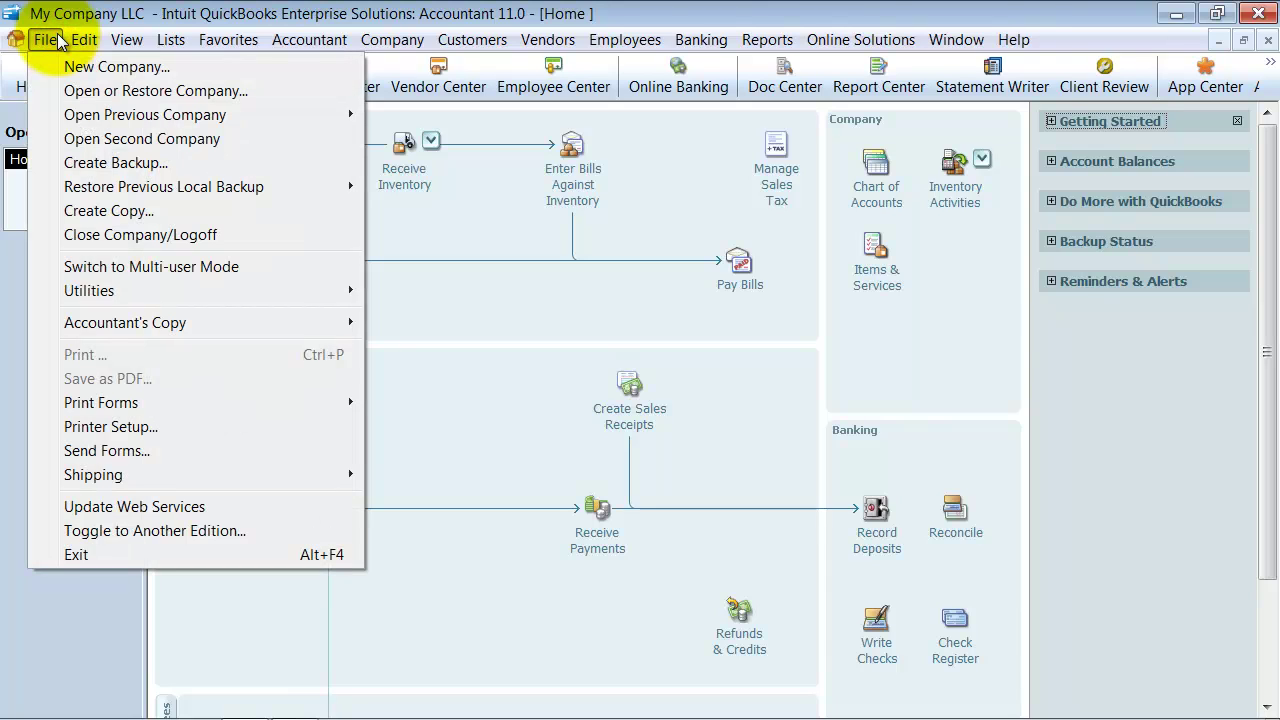
left_click(74, 214)
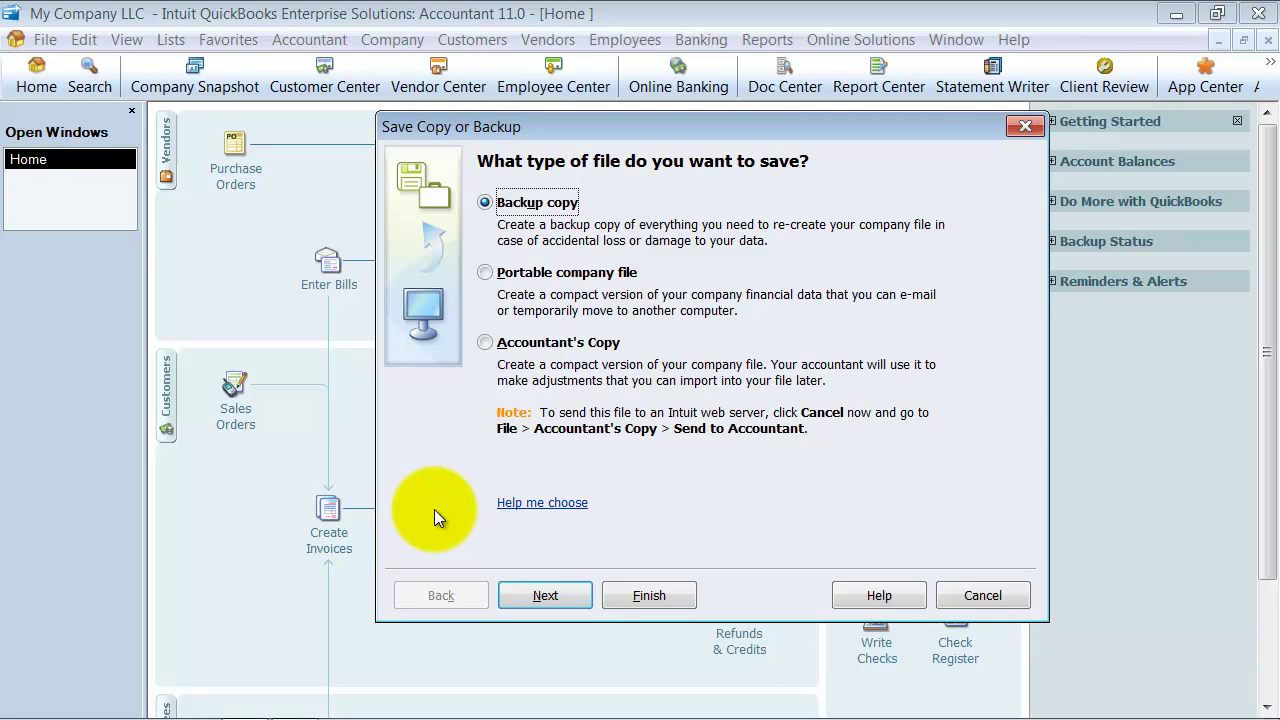
Switch the file type from Backup copy to Portable company file.
left_click(485, 273)
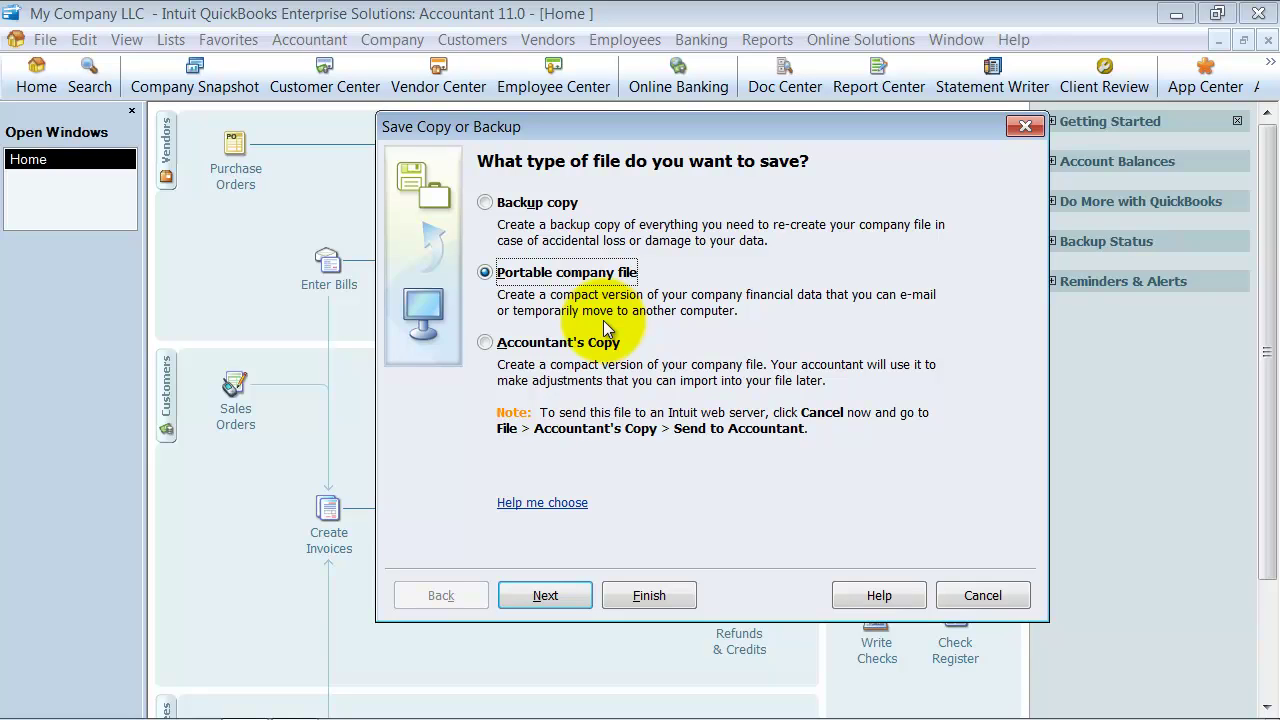
Switch the file type from Portable company file to Accountant's Copy.
left_click(548, 340)
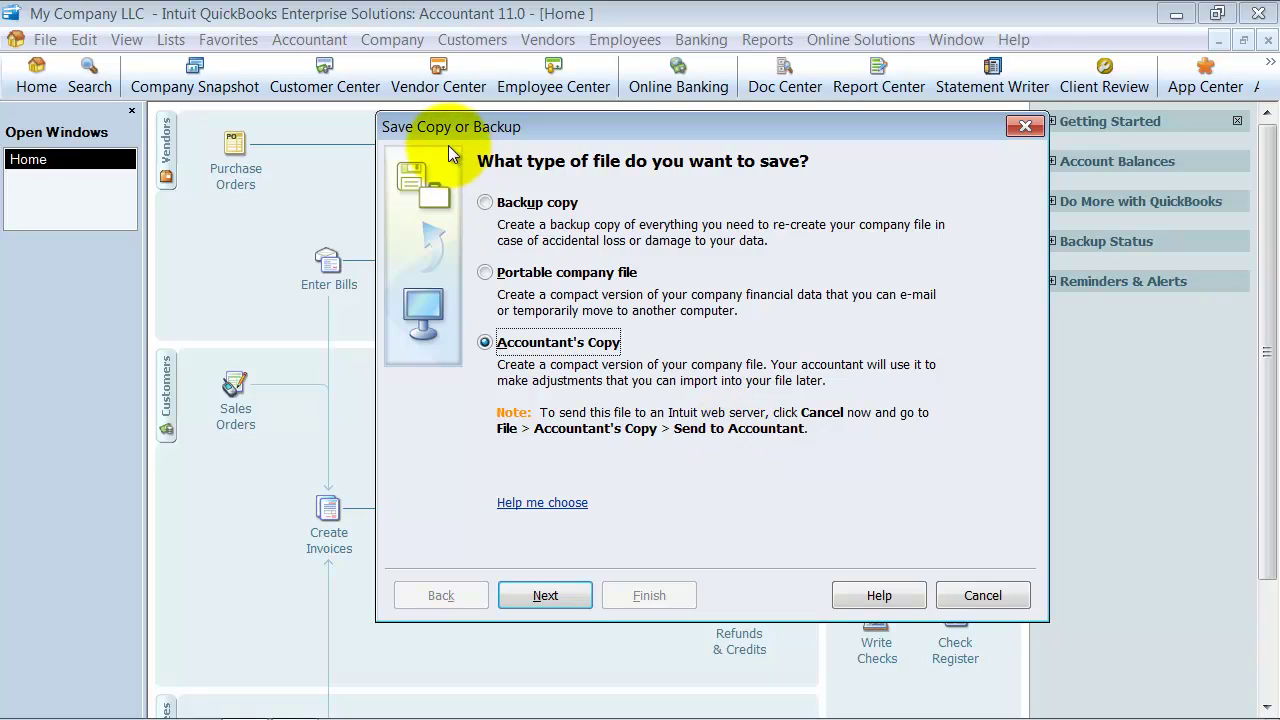